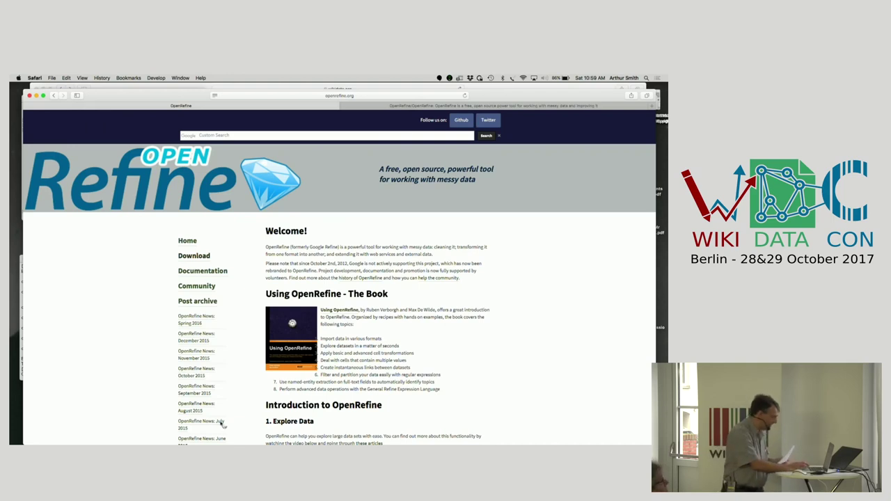
- Open the Download OpenRefine page from the openrefine.org sidebar
left_click(196, 256)
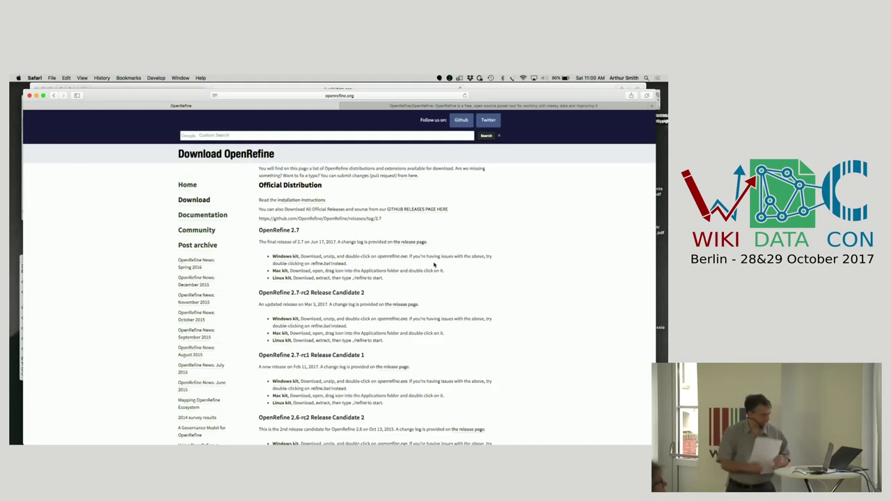
- Switch to the OpenRefine/OpenRefine GitHub repository tab
left_click(464, 105)
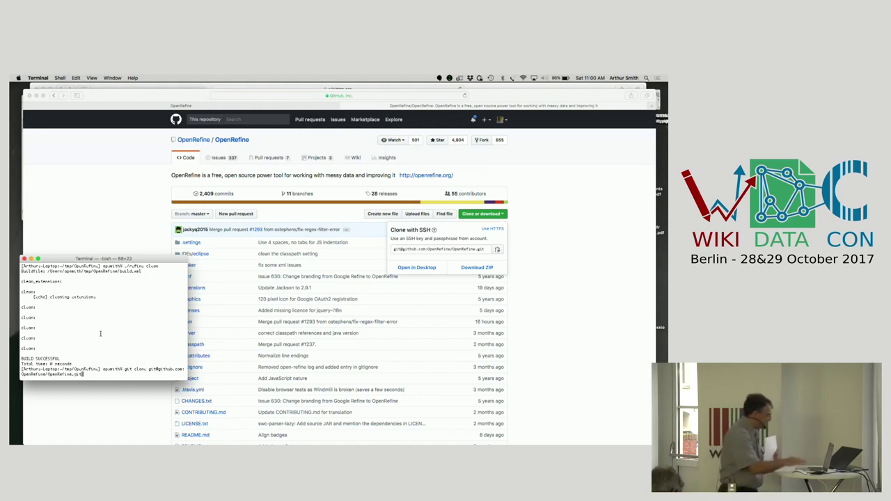
- Run the git clone of OpenRefine, then enter ./refine build in the repository folder
key("Return")
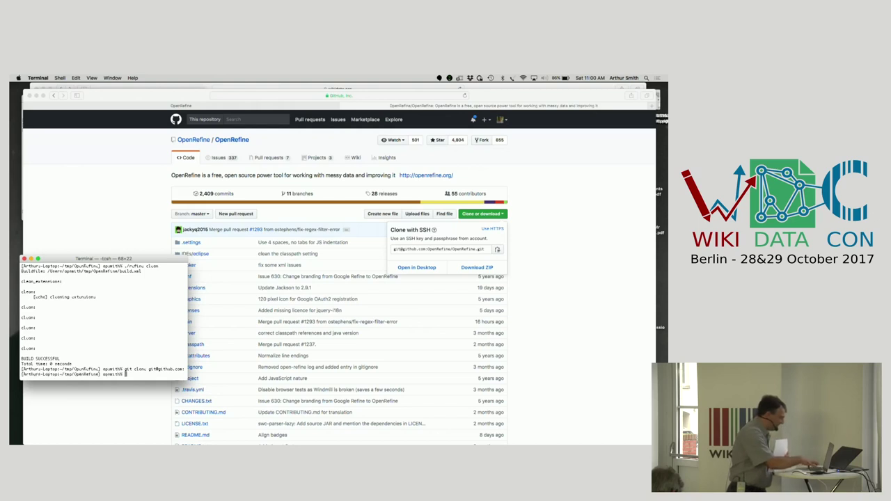
type("ls")
key("BackSpace")
key("BackSpace")
type("vim ~/.openmd.list")
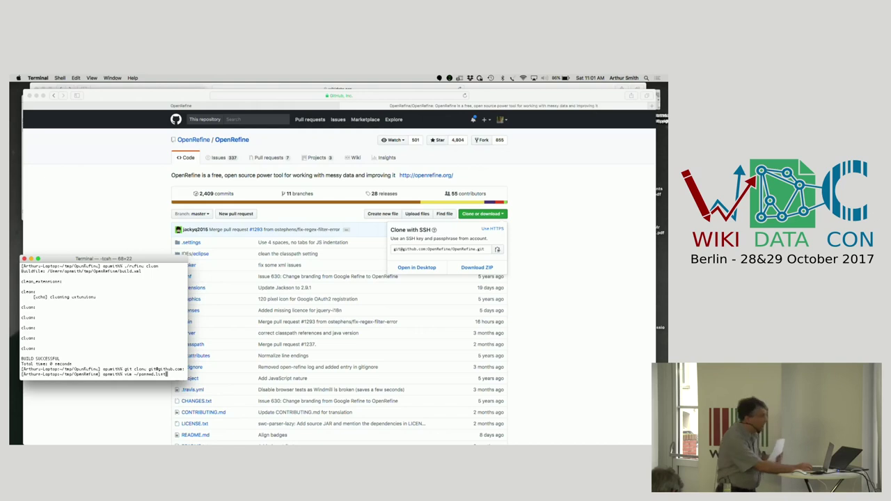
key("Up")
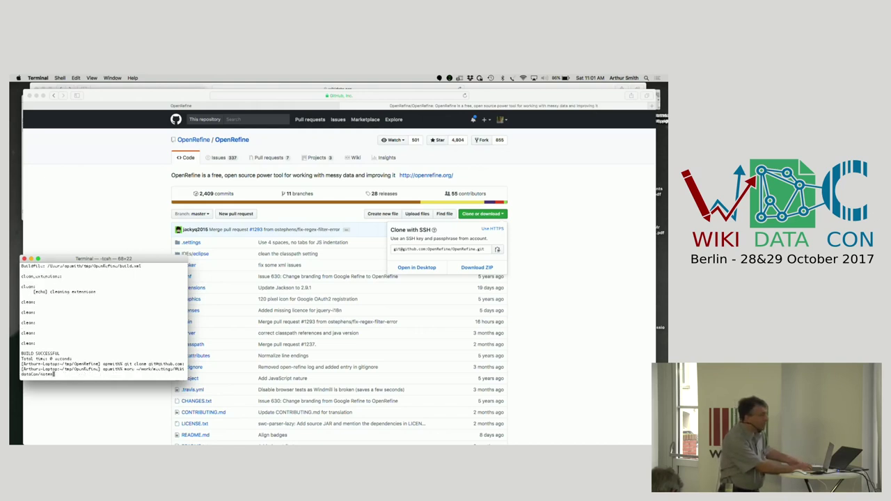
key("Down")
type("./refine")
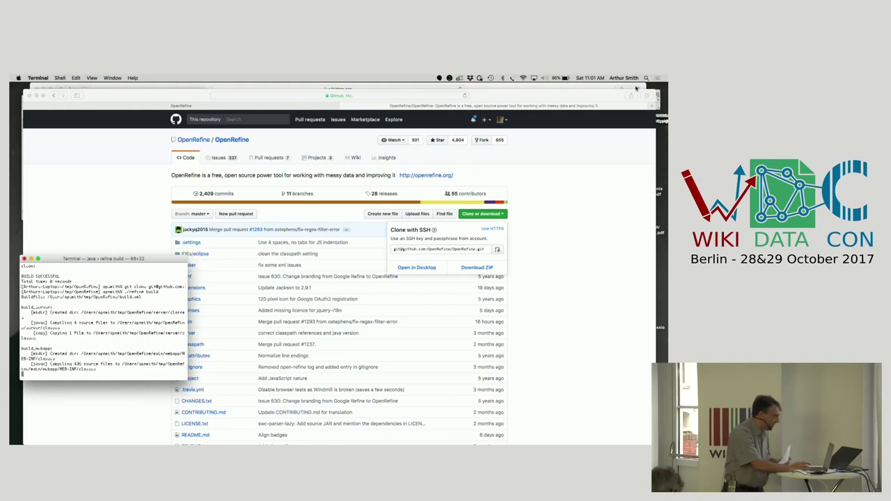
- Bring the ~/src/OpenRefine Terminal forward and type ./refine to start the server
left_click(560, 96)
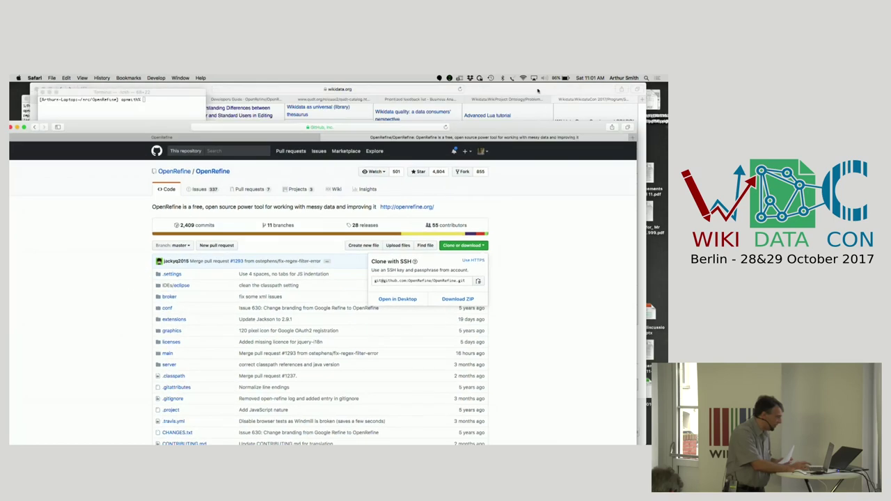
left_click(539, 94)
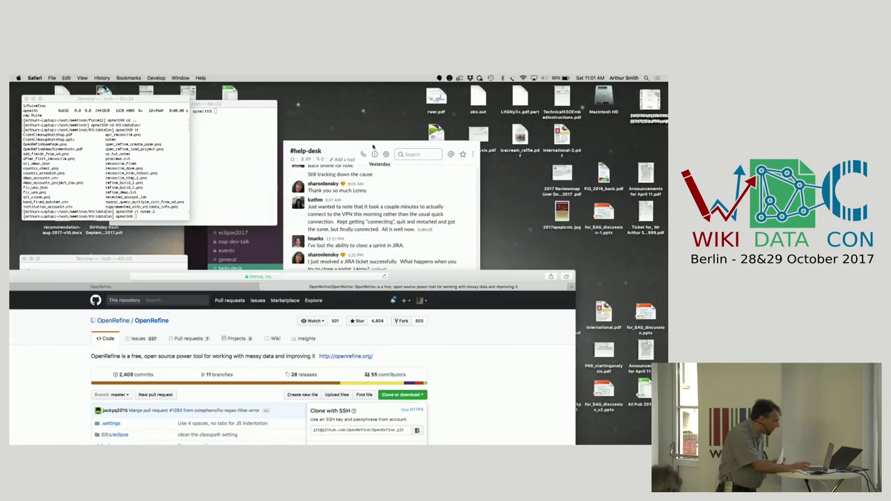
left_click(356, 150)
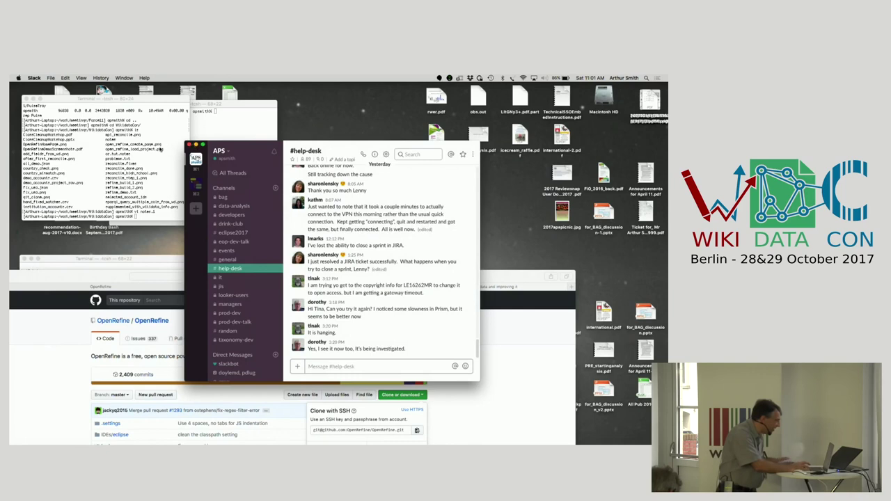
left_click(160, 149)
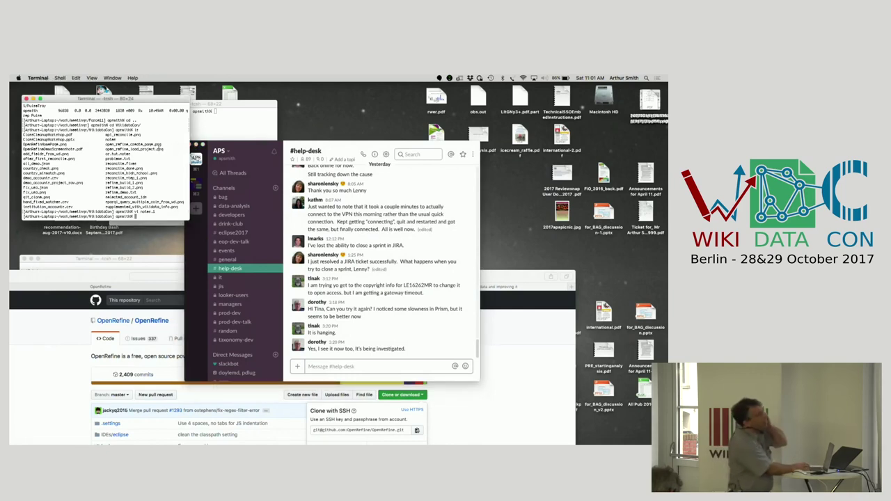
left_click(243, 133)
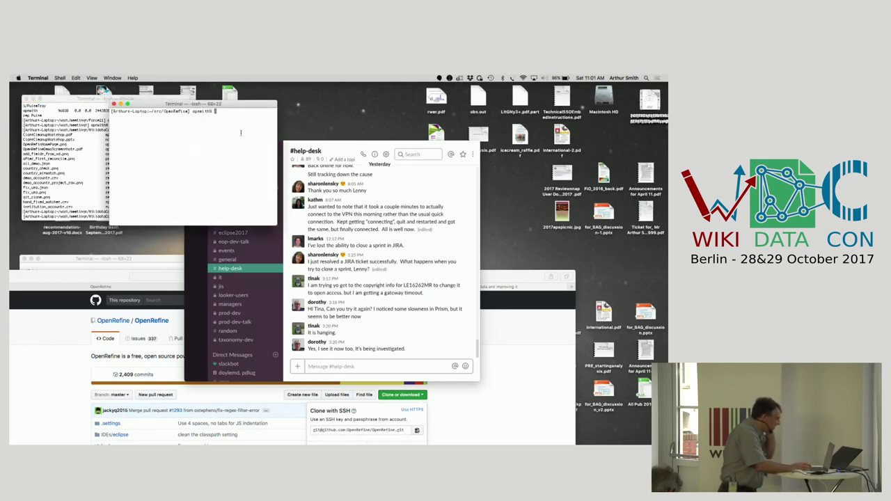
type("./refin")
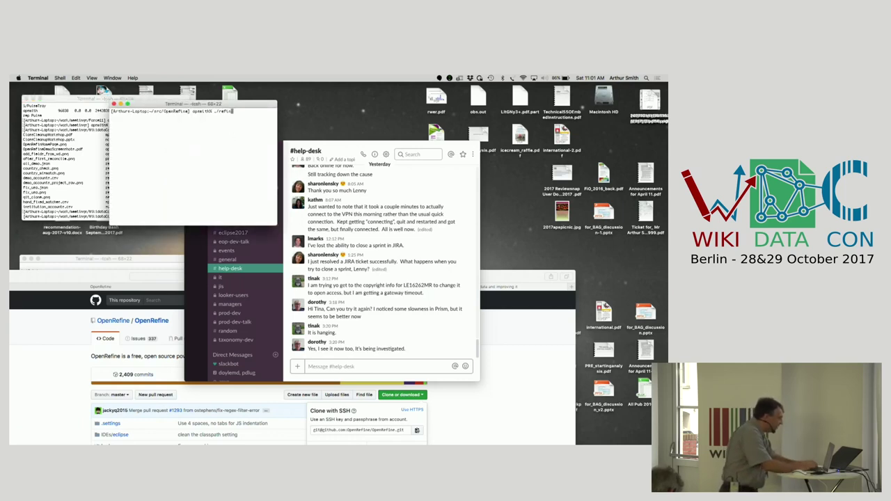
type("e")
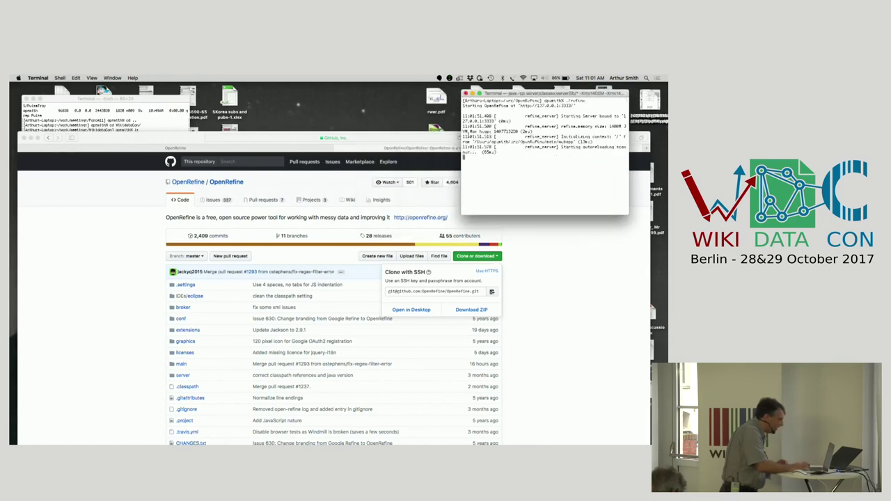
- Move the GitHub browser window up to the top of the screen
left_click_drag(141, 137, 133, 88)
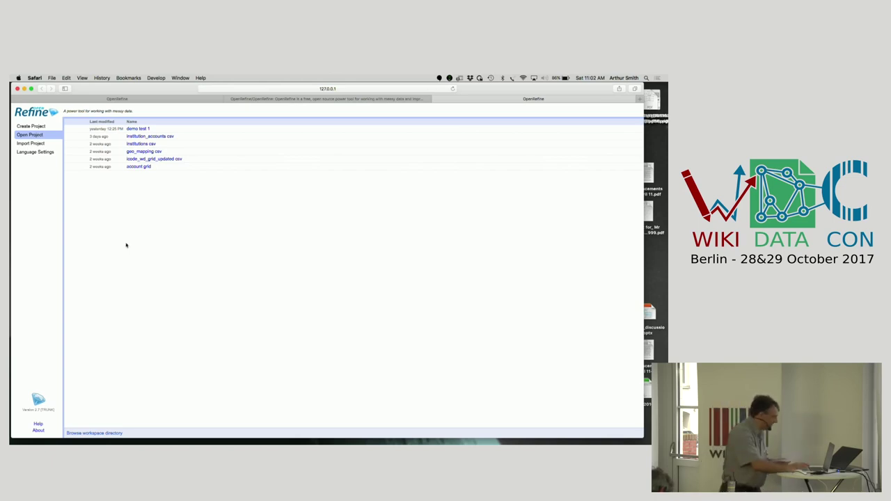
- Start a new project and pick demo_accounts.csv from the WikidataCon folder
left_click(33, 126)
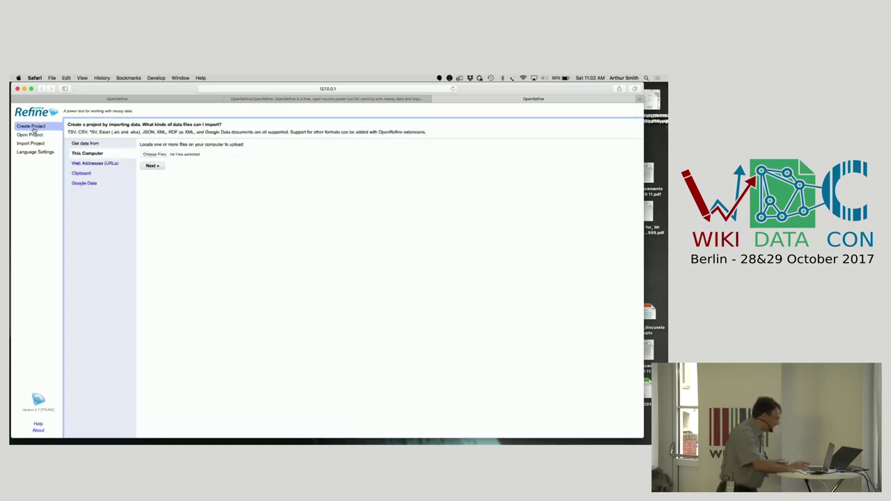
left_click(156, 154)
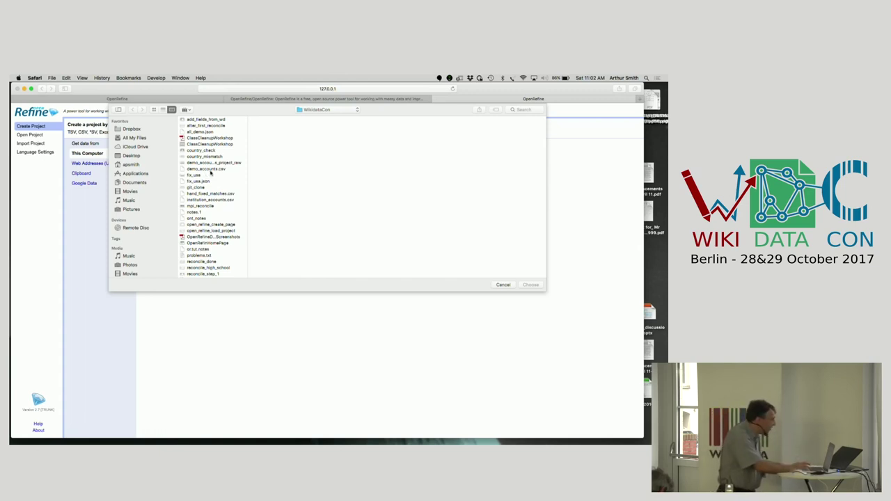
left_click(208, 169)
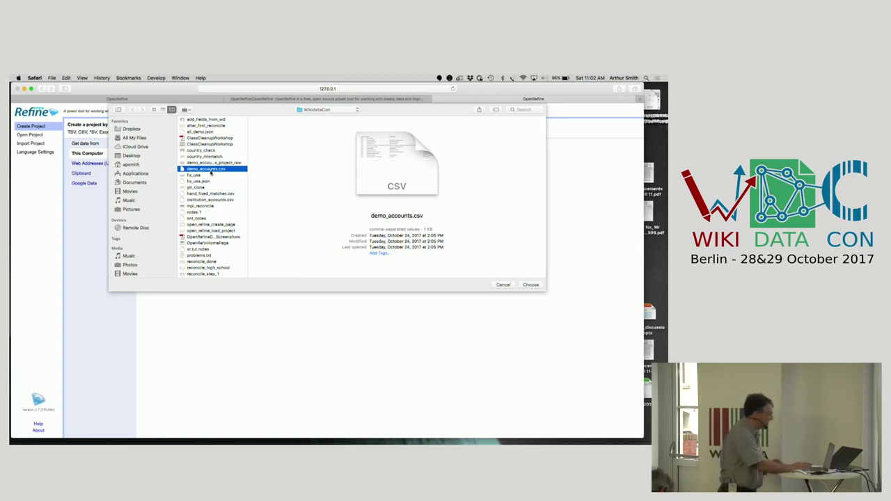
- Upload demo_accounts.csv and refresh its 12-row CSV parsing preview
left_click(531, 284)
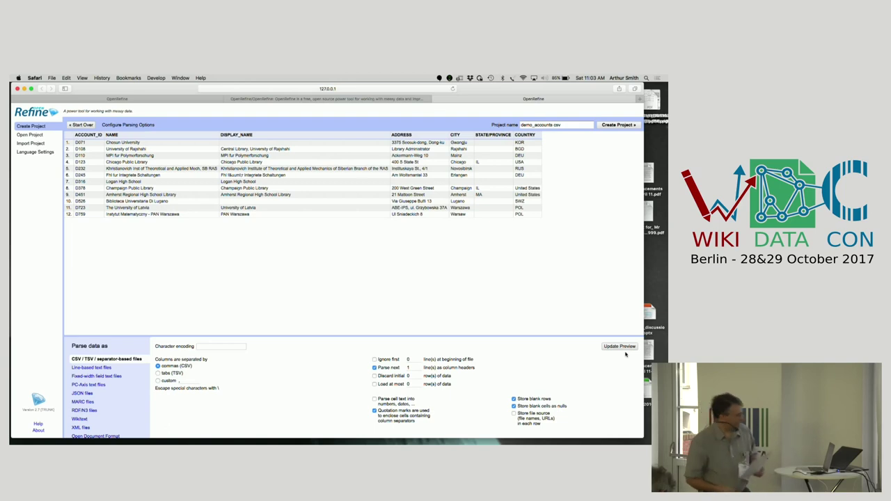
left_click(620, 347)
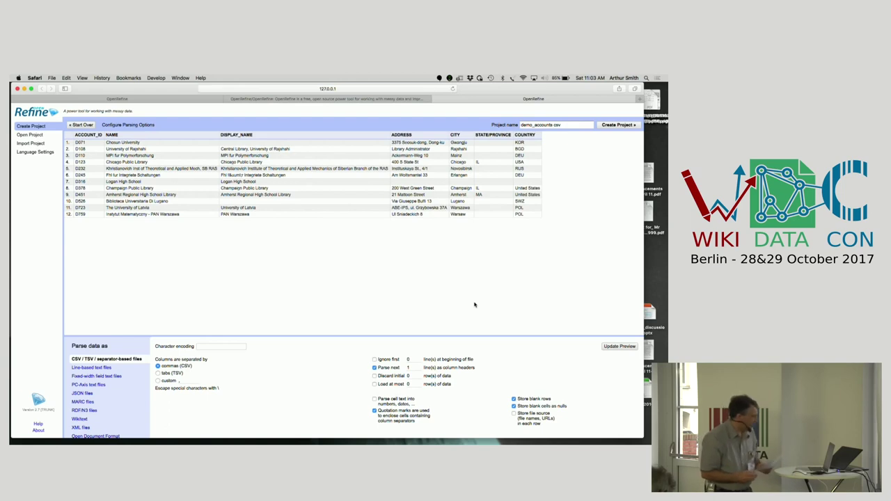
scroll(325, 369, "down", 2)
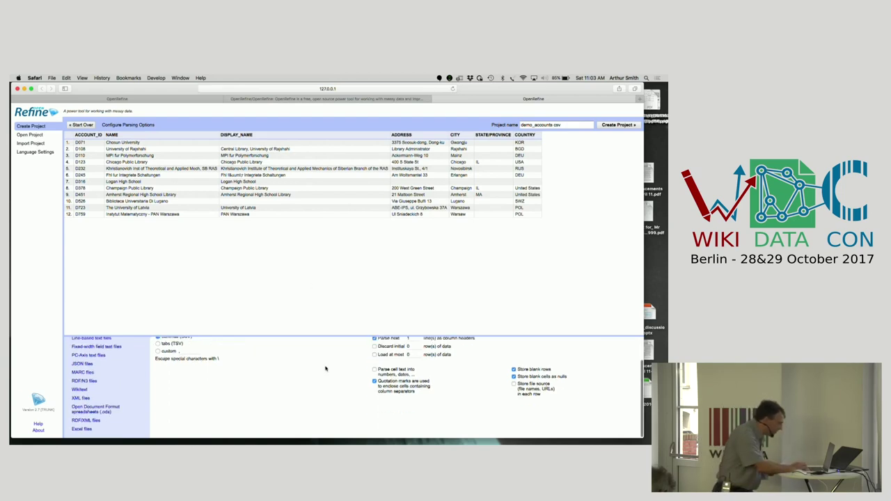
scroll(327, 367, "up", 3)
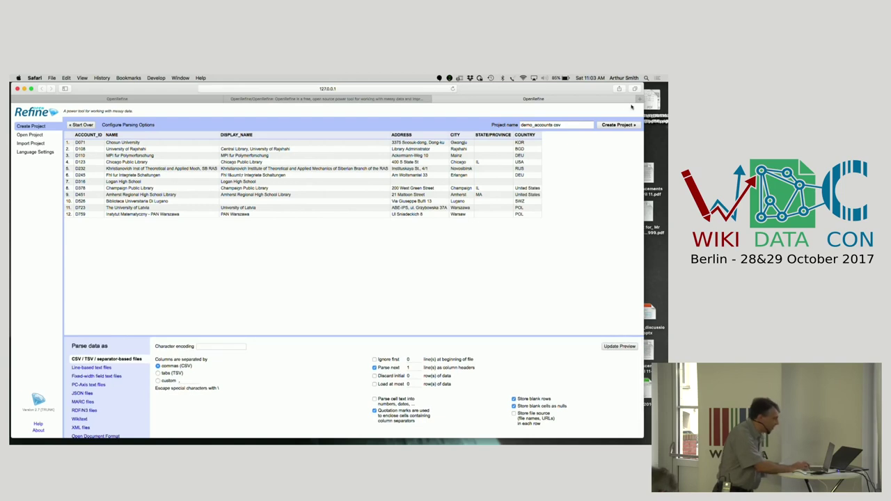
- Create the demo_accounts csv project and glance at its Undo/Redo history
left_click(617, 124)
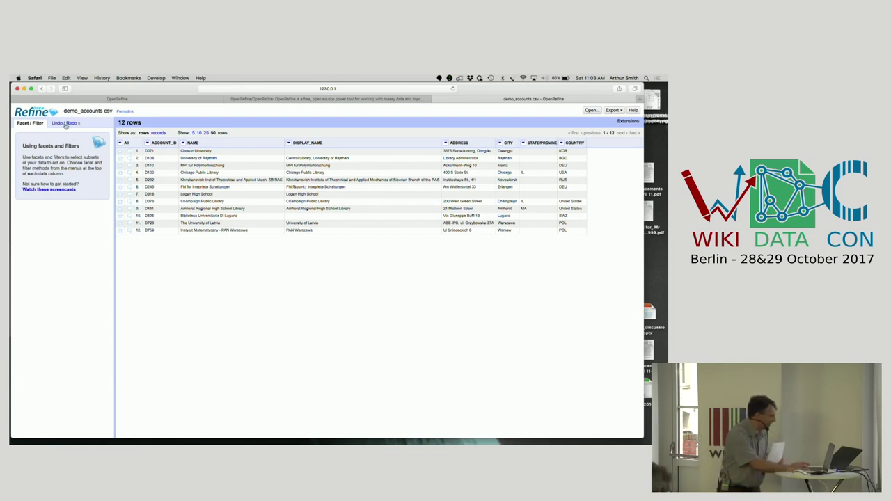
left_click(64, 125)
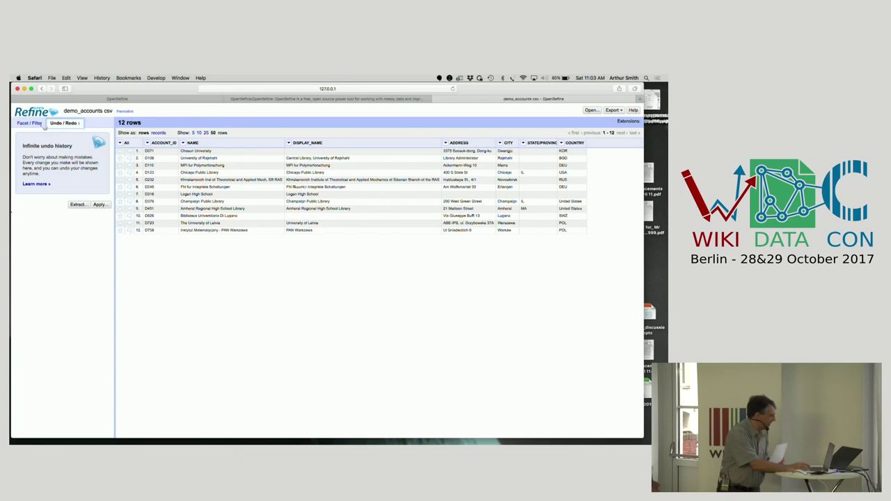
left_click(33, 124)
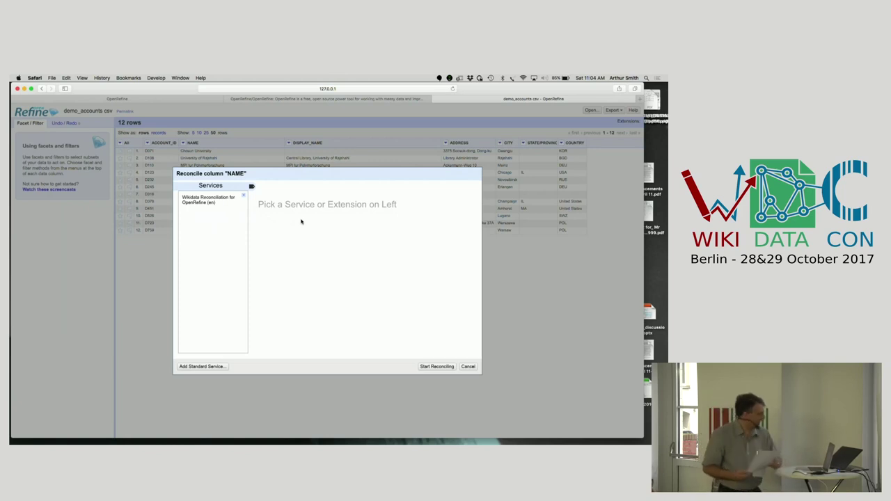
- Choose Wikidata Reconciliation for NAME and look up the type 'organiz'
left_click(205, 202)
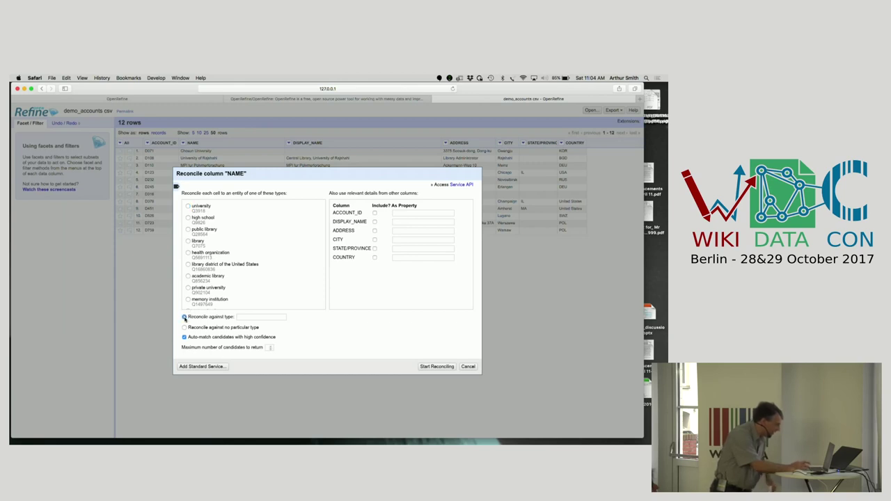
left_click(259, 317)
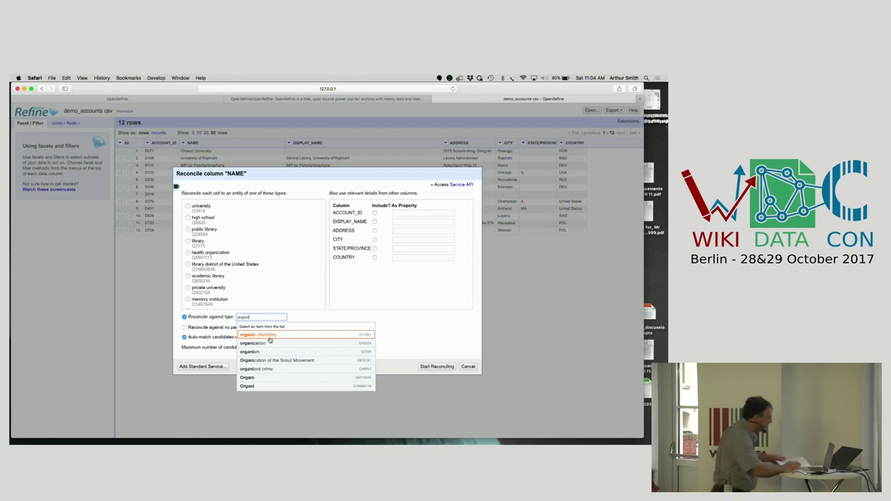
type("z")
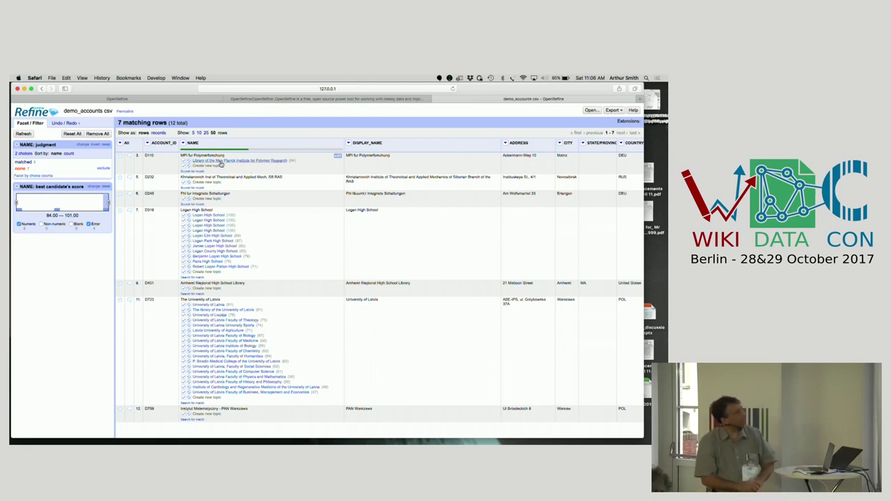
- Open the Max Planck library candidate's Wikidata page in a new tab
left_click(220, 164, "super")
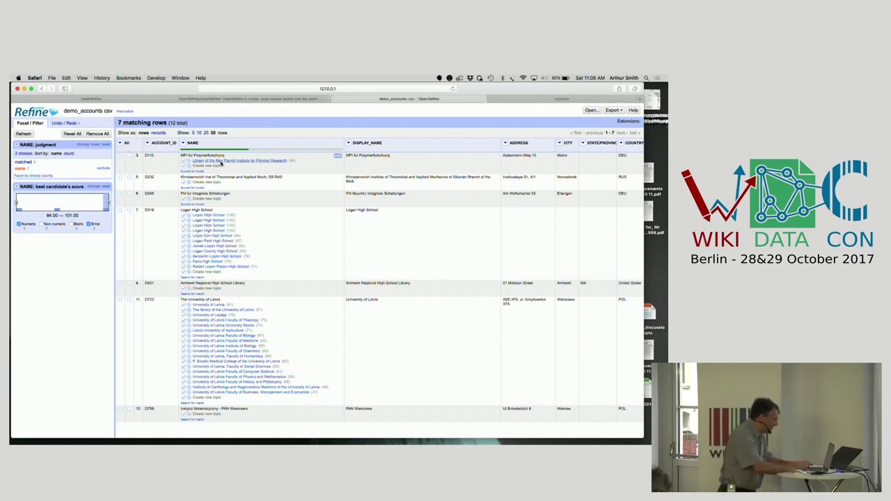
left_click(529, 100)
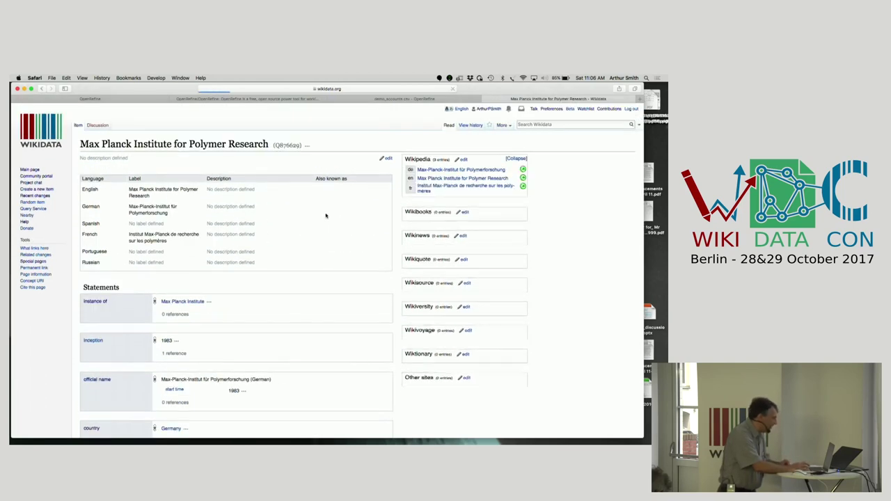
double_click(287, 146)
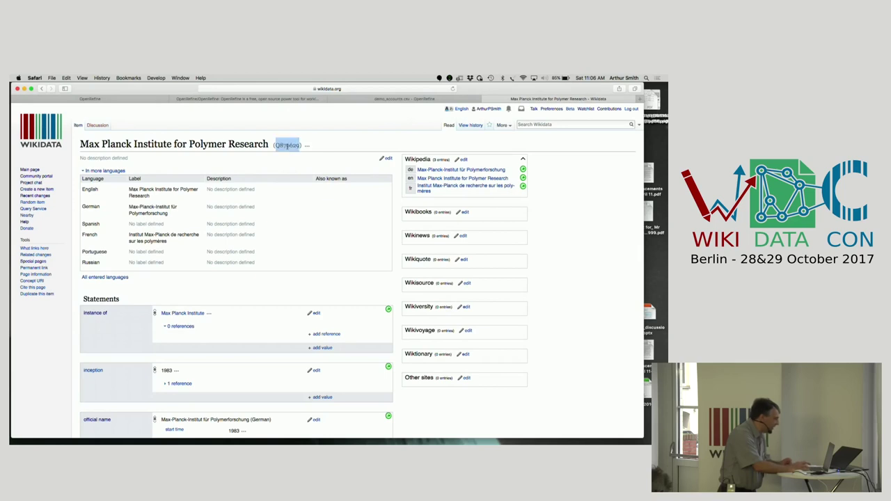
left_click(423, 98)
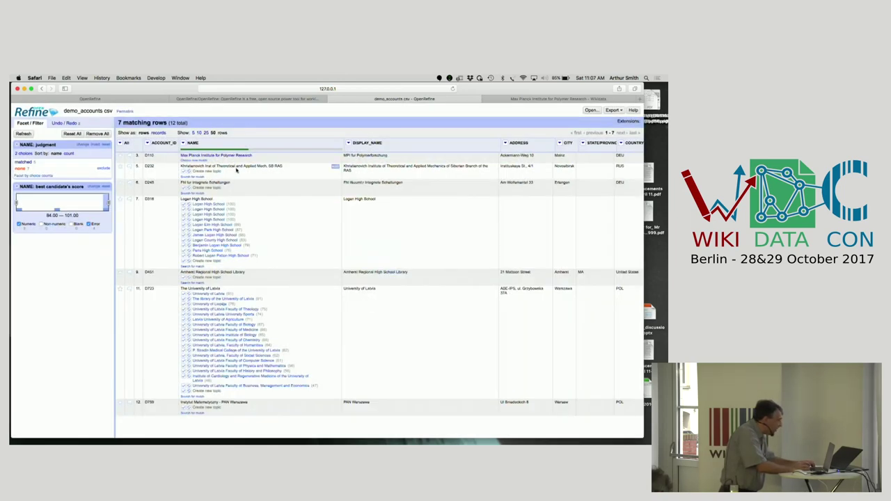
- Select row 5's institute name text and go back to the Wikidata Q876629 item page
left_click_drag(182, 166, 258, 167)
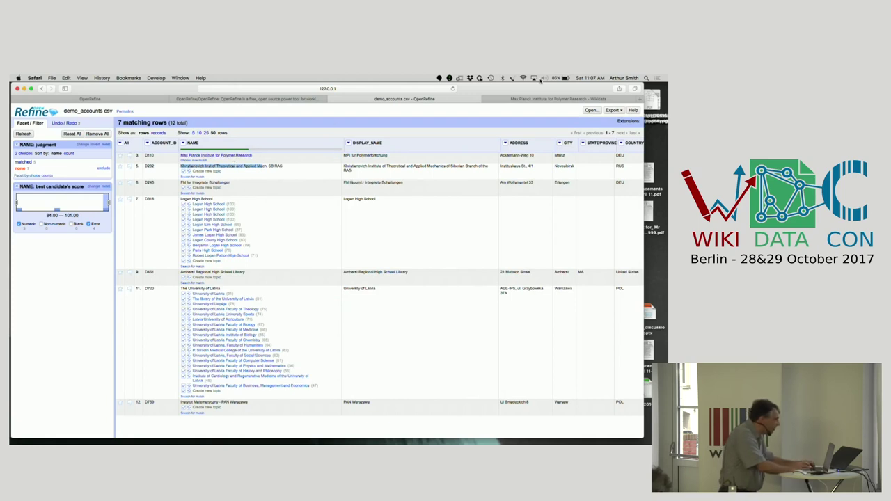
left_click(530, 100)
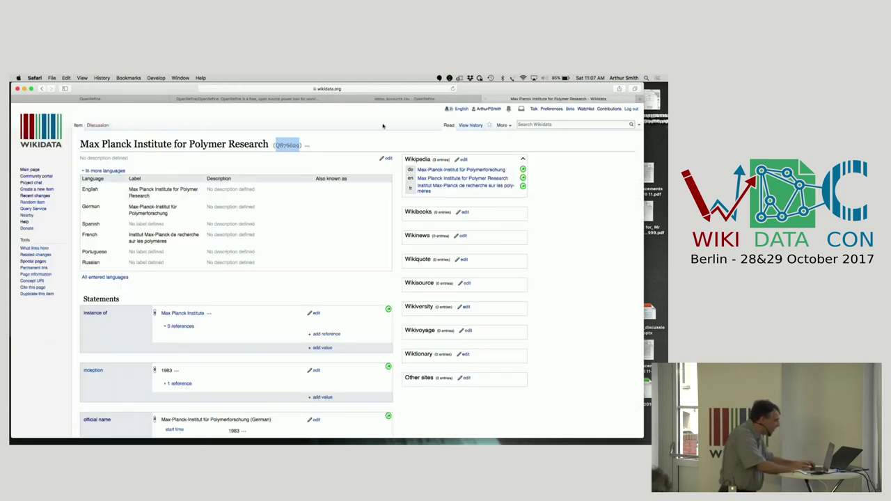
- Search Wikidata for row 5's institute, narrowing the query to 'Theoretical and Applied Mechanics'
left_click(559, 125)
key("super+v")
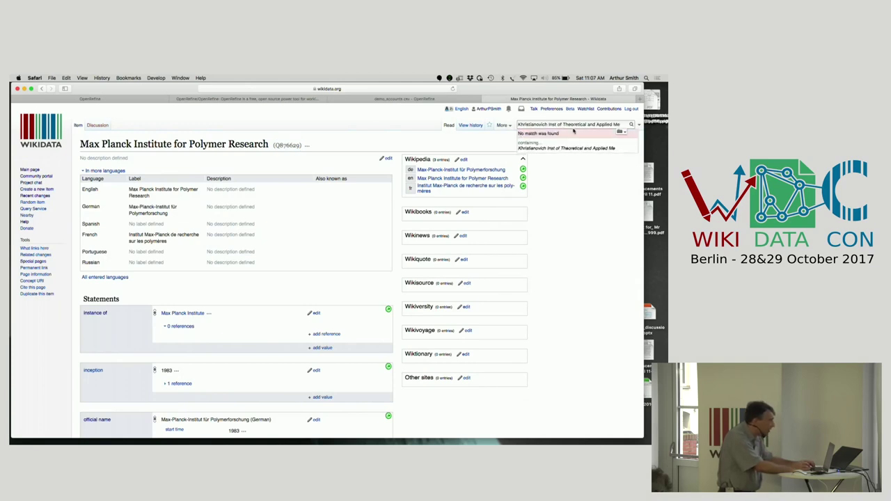
left_click_drag(562, 124, 510, 125)
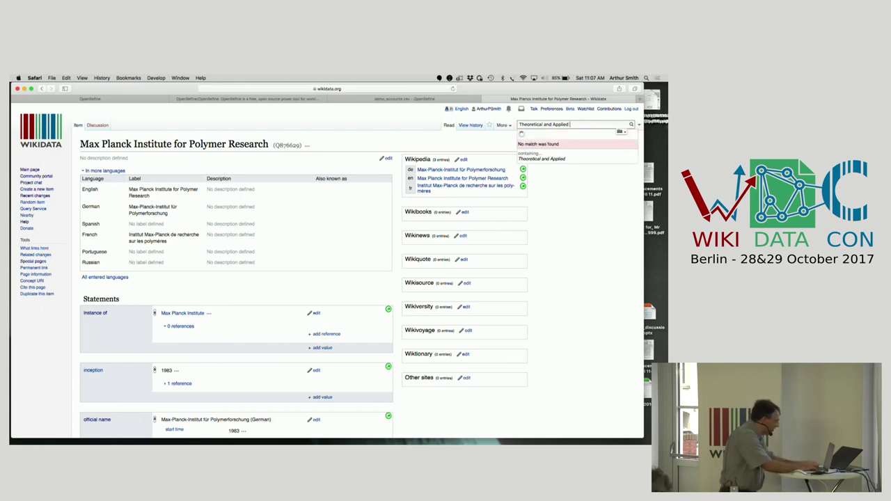
type("Mechanics")
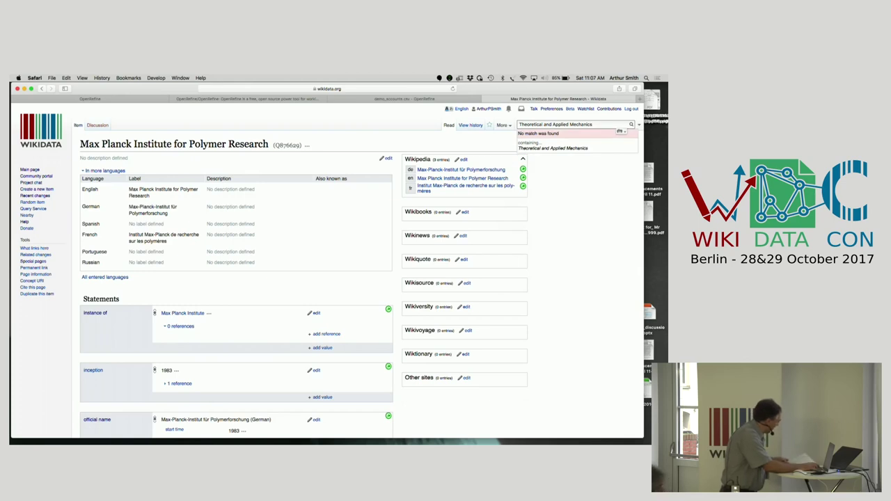
key("Return")
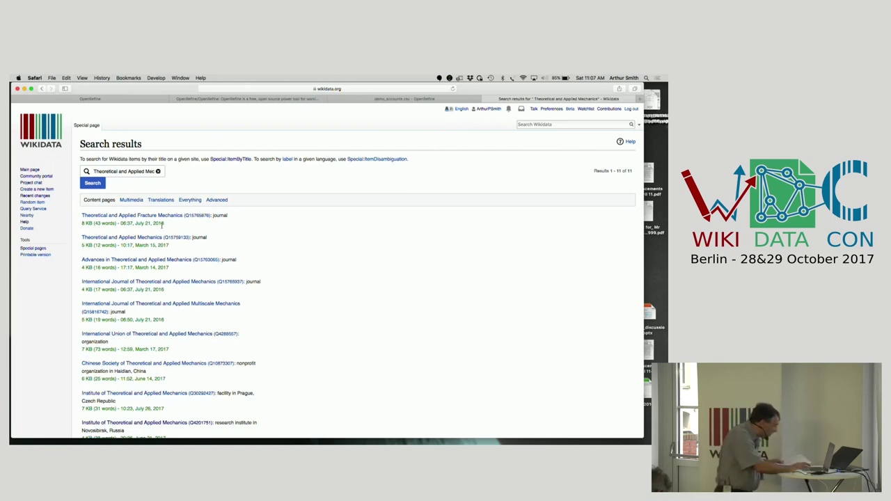
- Open the Institute of Theoretical and Applied Mechanics item, grab its Q-id, and return to OpenRefine
left_click(93, 172)
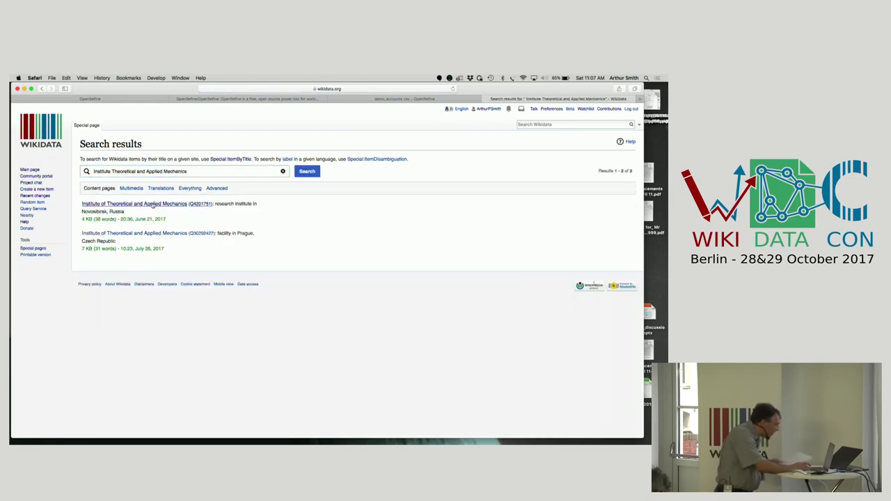
left_click(152, 204)
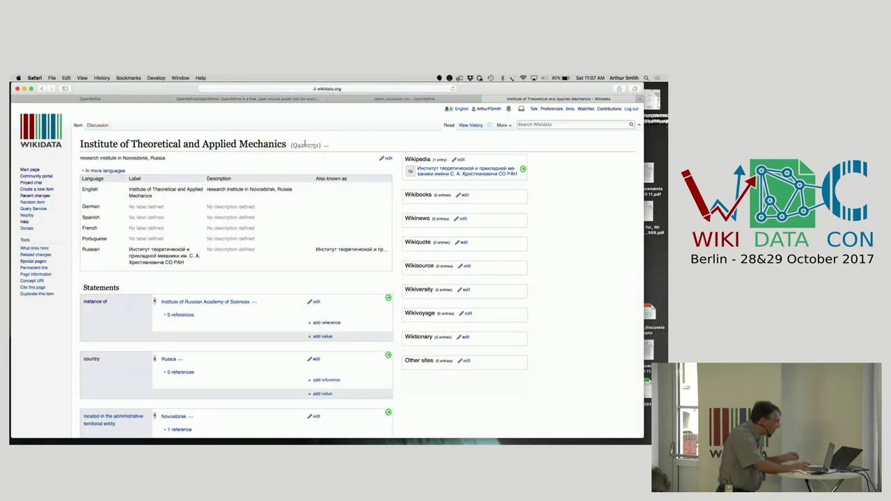
double_click(304, 144)
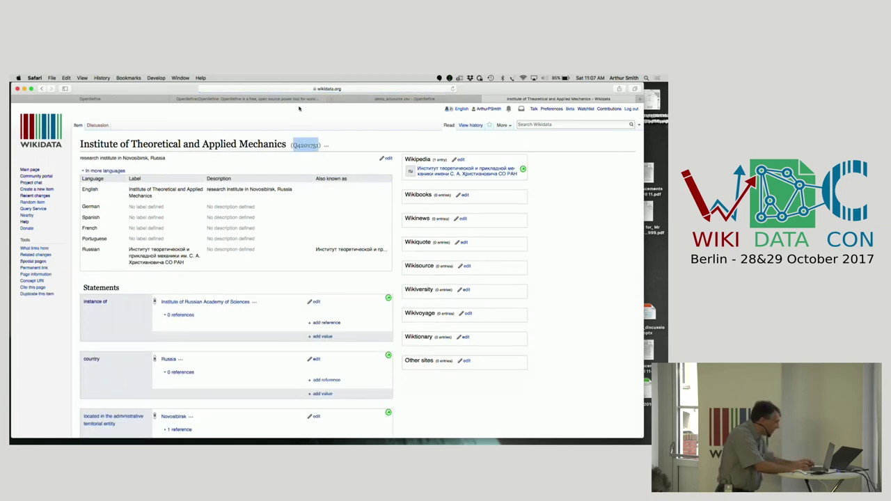
left_click(374, 99)
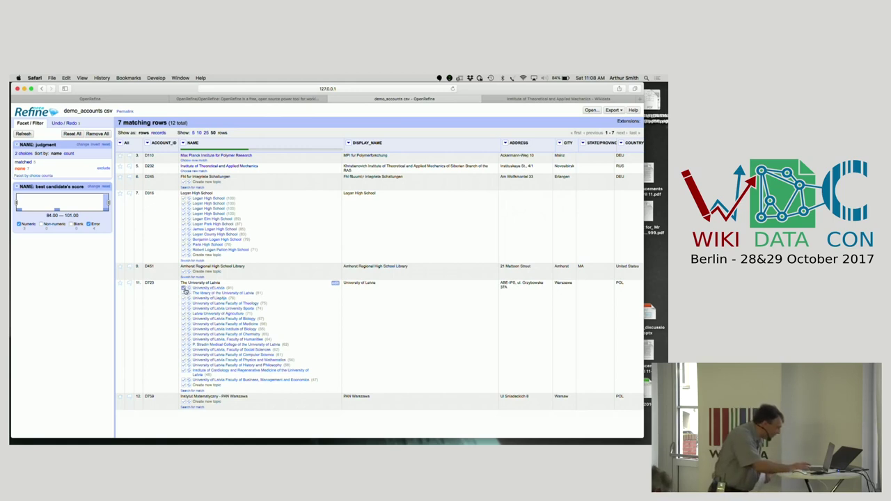
- Match row 11's name to University of Latvia
left_click(185, 288)
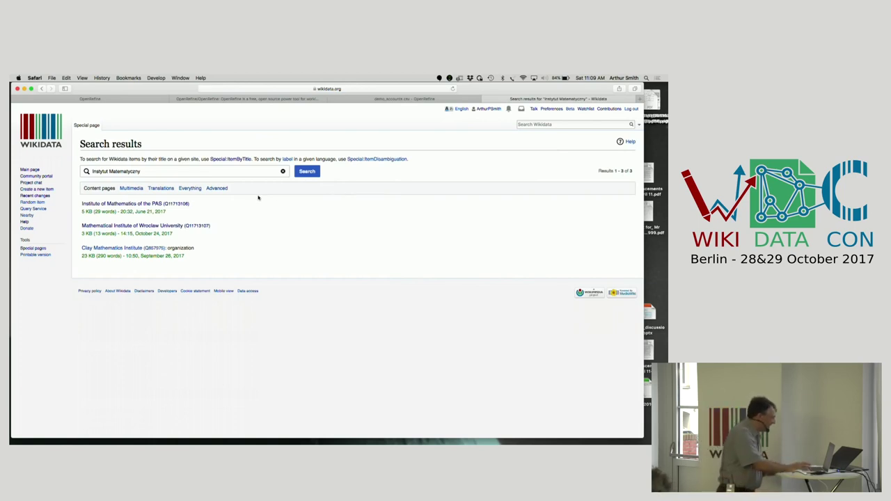
- Open the Institute of Mathematics of the PAS item, copy Q11713196, and return to OpenRefine
left_click(125, 204)
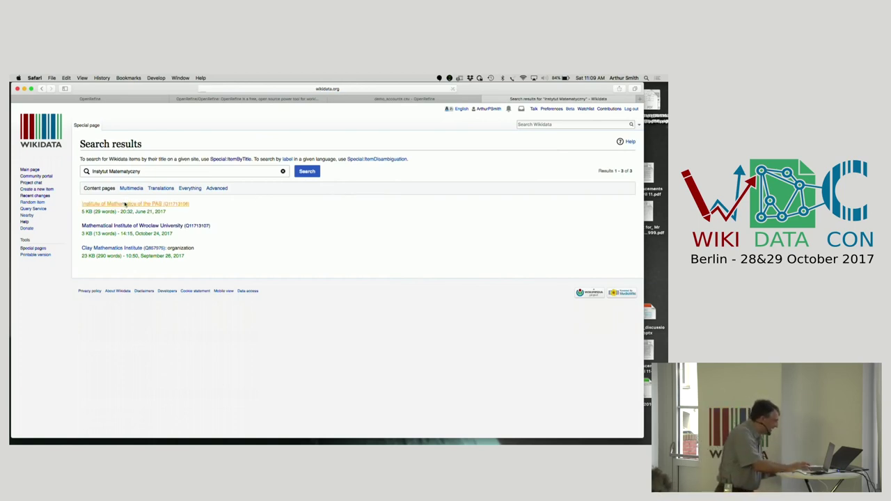
double_click(258, 145)
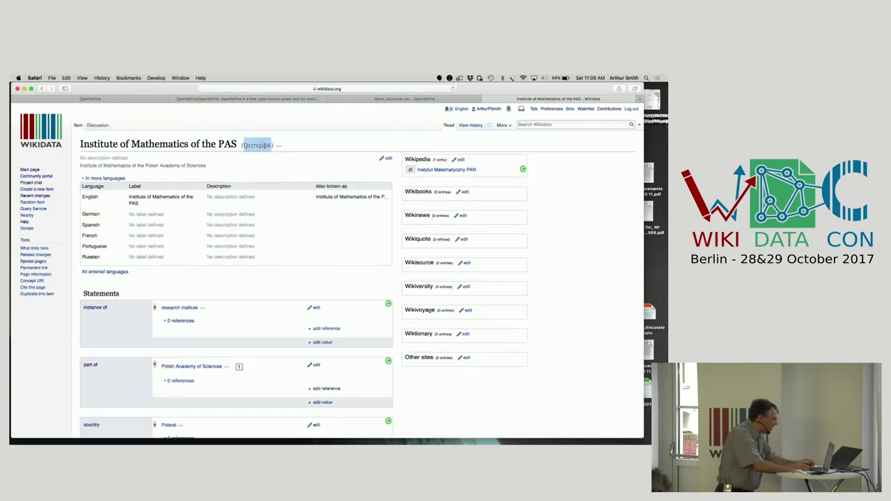
key("super+c")
key("ctrl+shift+Tab")
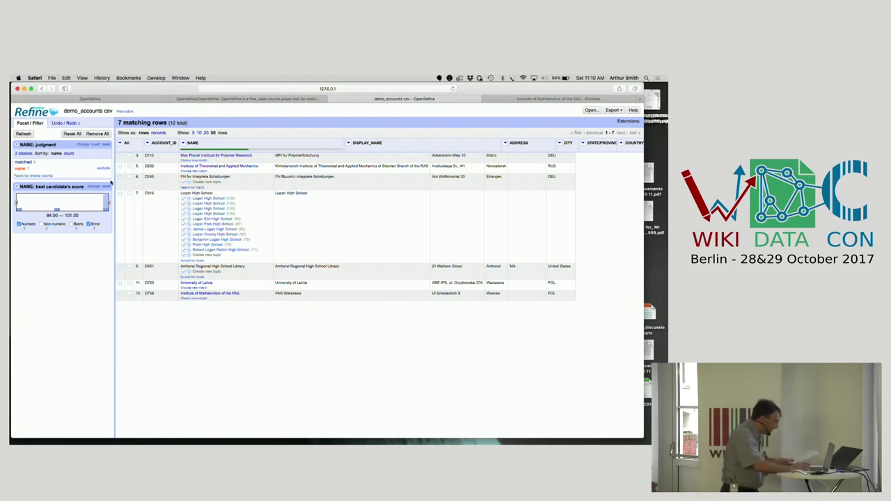
- Toggle the judgment facet through 'none' and back so all 12 rows show unfiltered
left_click(86, 161)
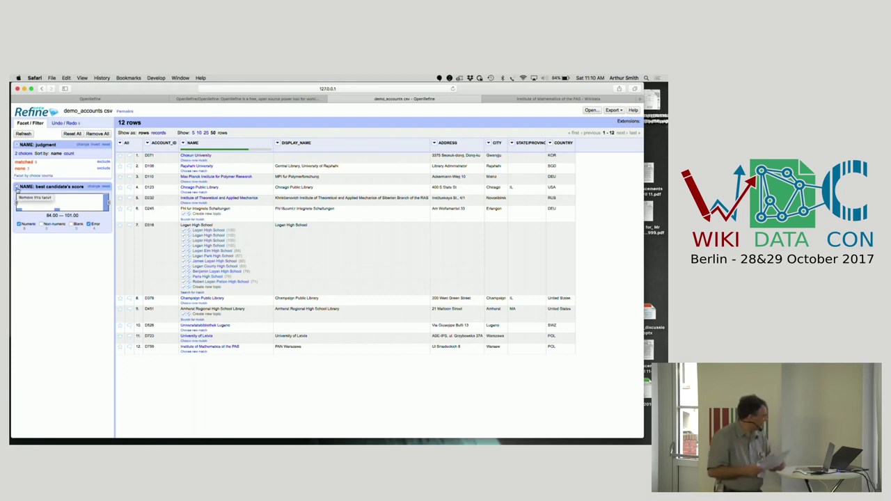
left_click(102, 168)
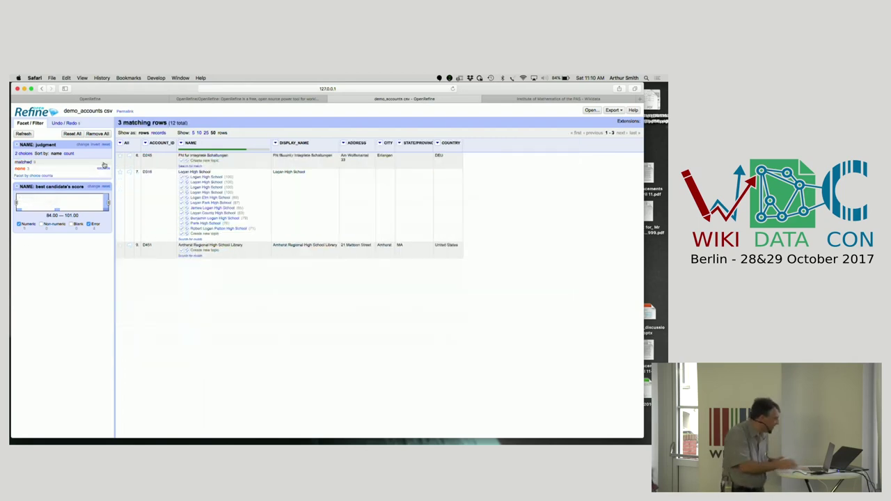
left_click(104, 168)
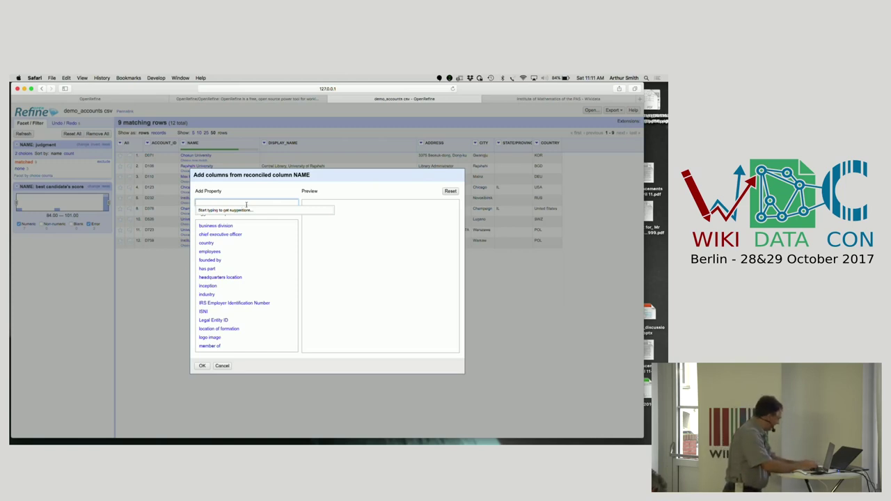
- Add headquarters location to the Wikidata columns fetched for NAME
left_click(219, 279)
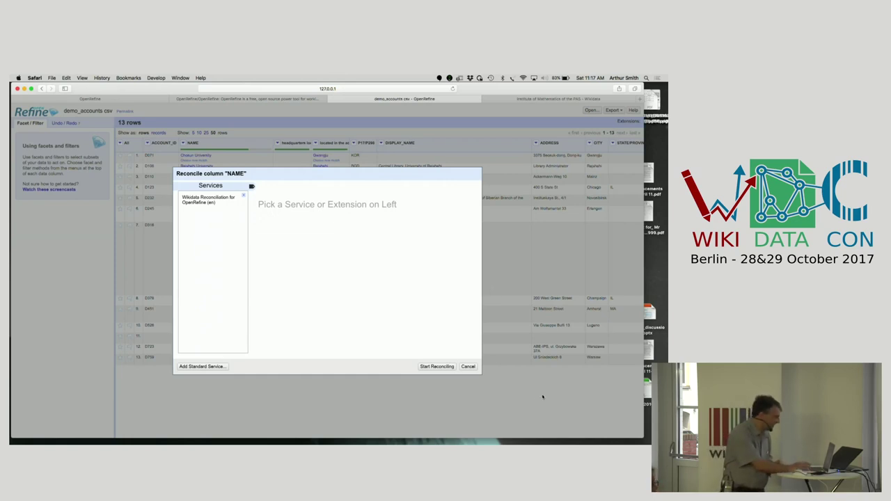
- Cancel the Reconcile column "NAME" dialog to return to the data grid
left_click(468, 366)
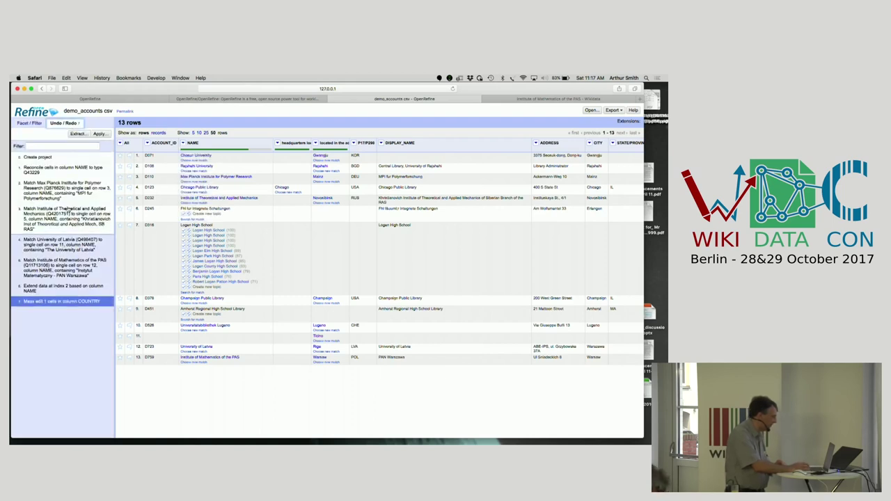
- Revert the project in Undo/Redo to its original Create project state
left_click(60, 168)
left_click(63, 158)
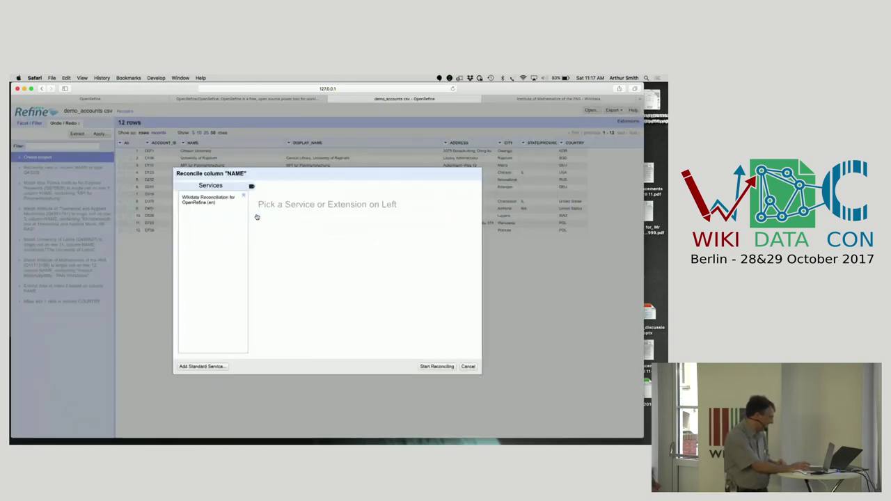
- Choose Wikidata reconciliation and set P17/P298 as the COUNTRY column's matching property
left_click(210, 200)
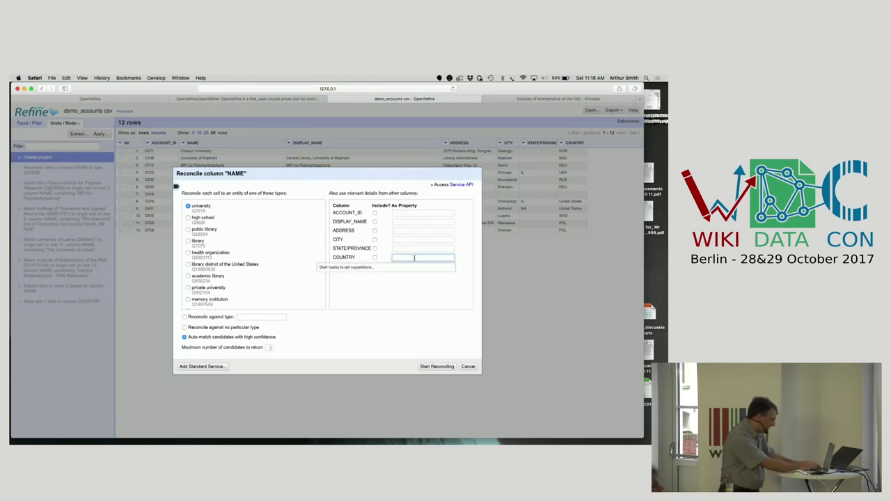
type("P17/P298")
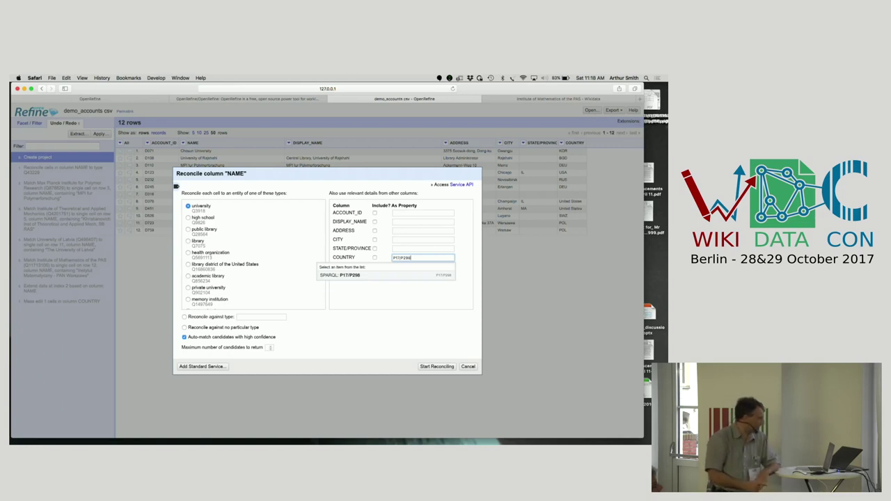
left_click(416, 230)
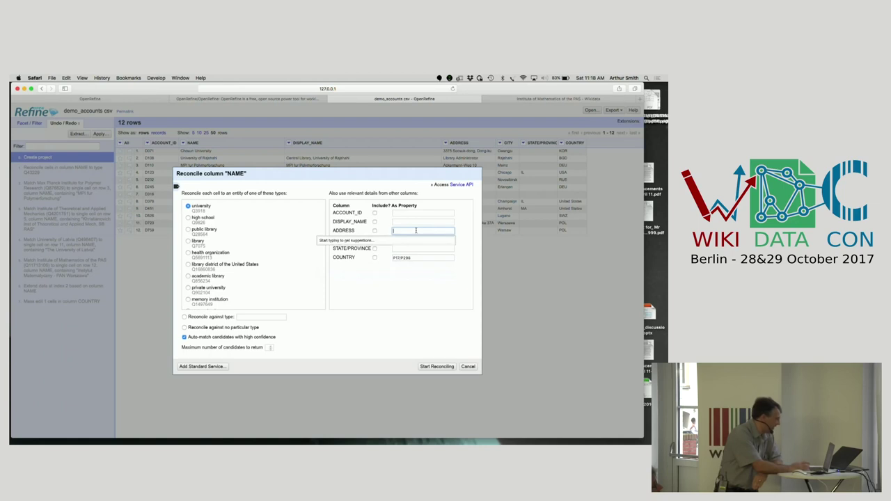